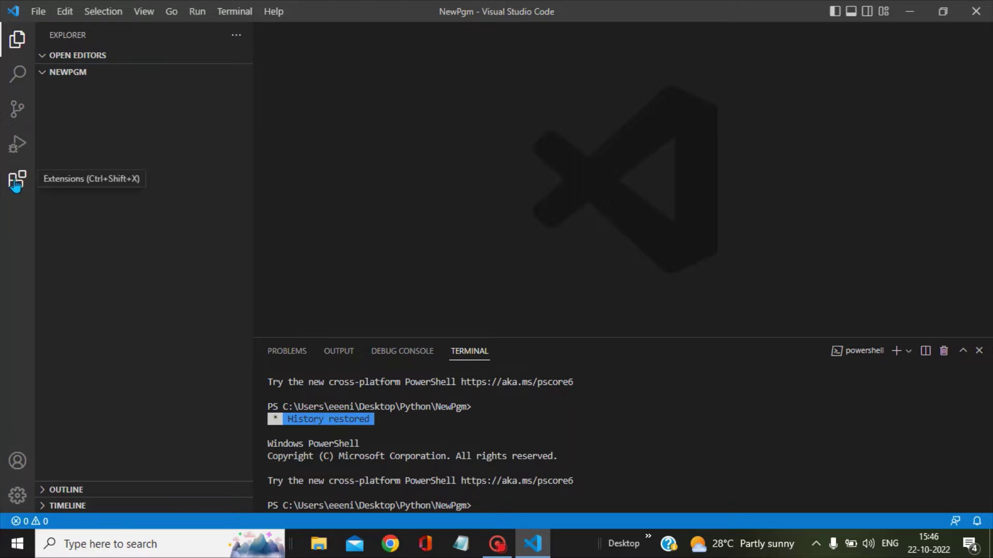
Step: Search the marketplace for 'python' and install Microsoft's Python extension (v2022.16.1)
left_click(16, 181)
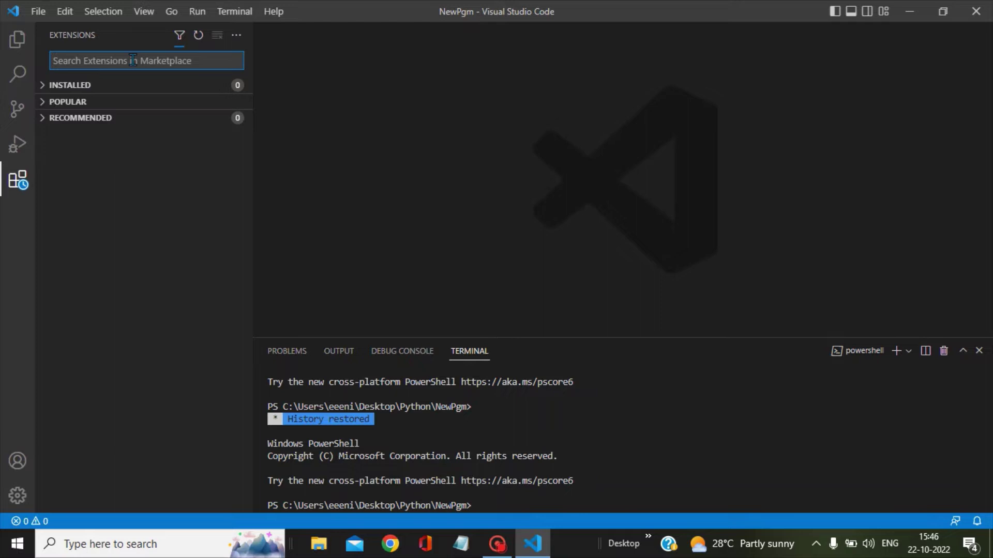
type("p")
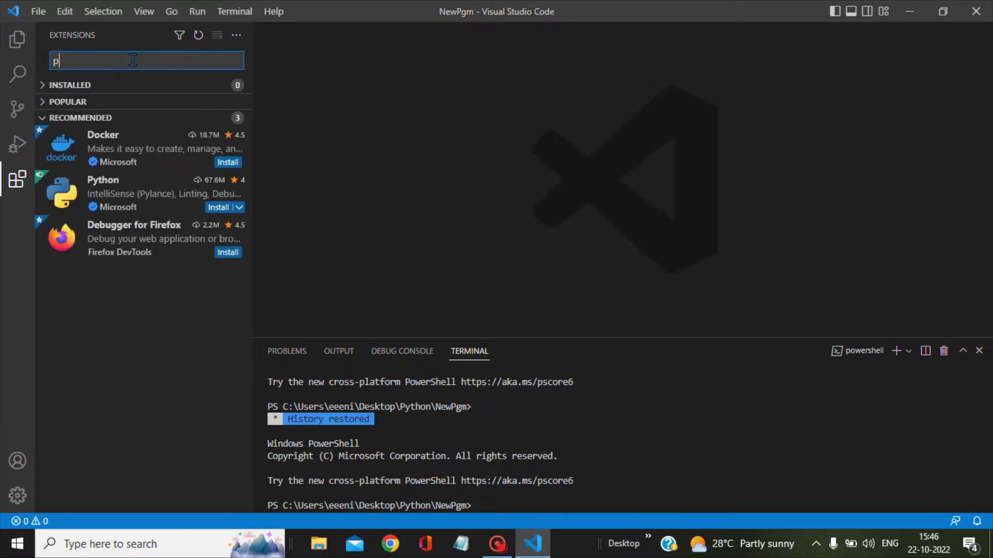
type("ython")
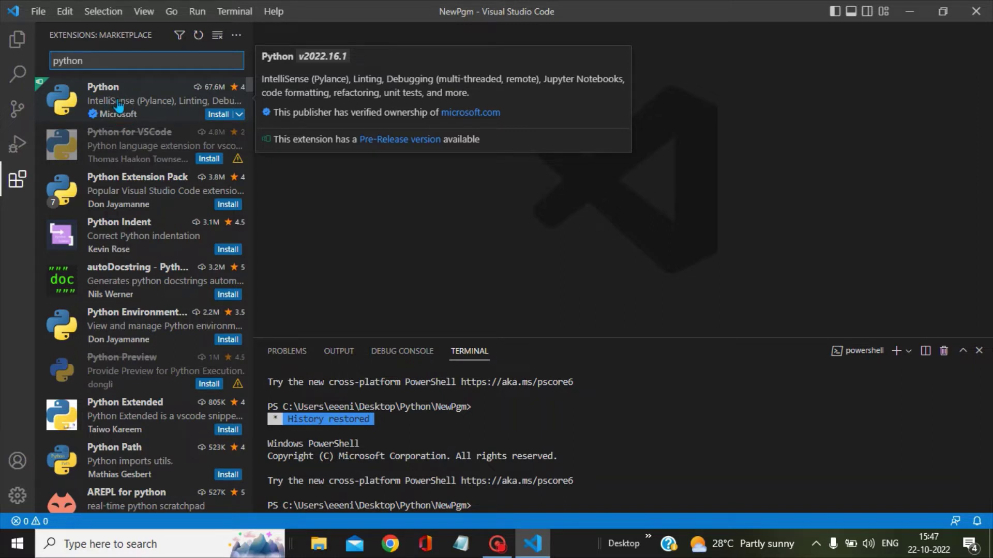
left_click(218, 114)
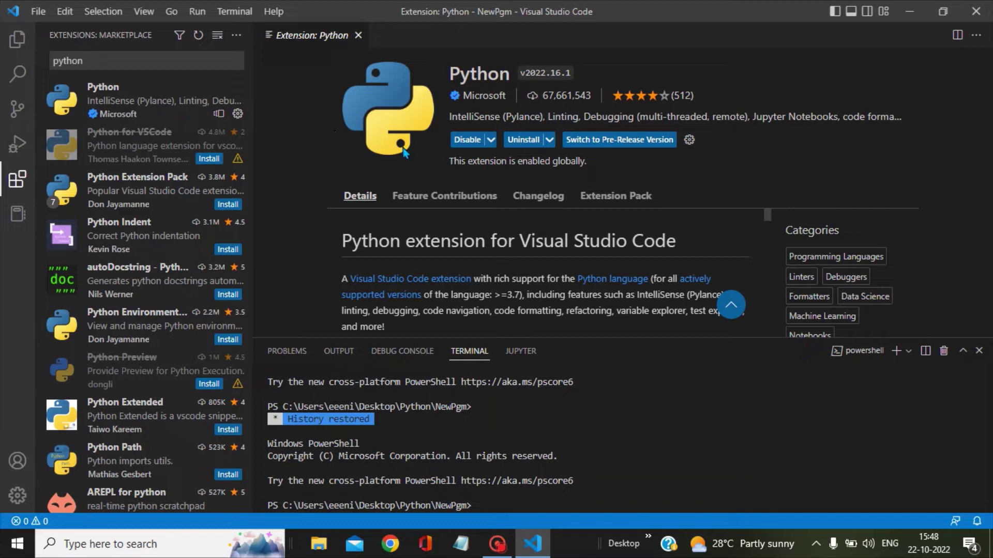
Step: Close the Extensions sidebar and bring up the Manage gear menu
left_click(18, 182)
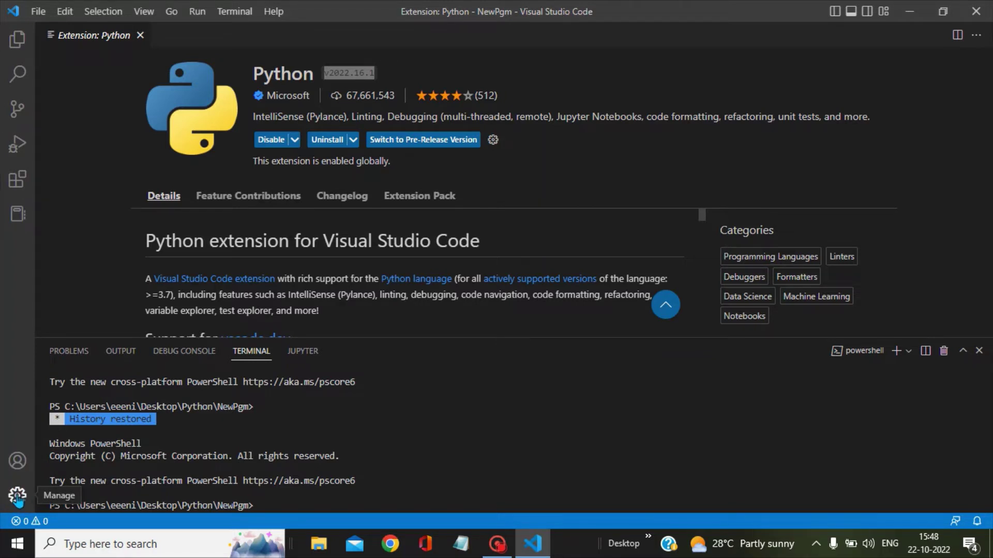
left_click(18, 497)
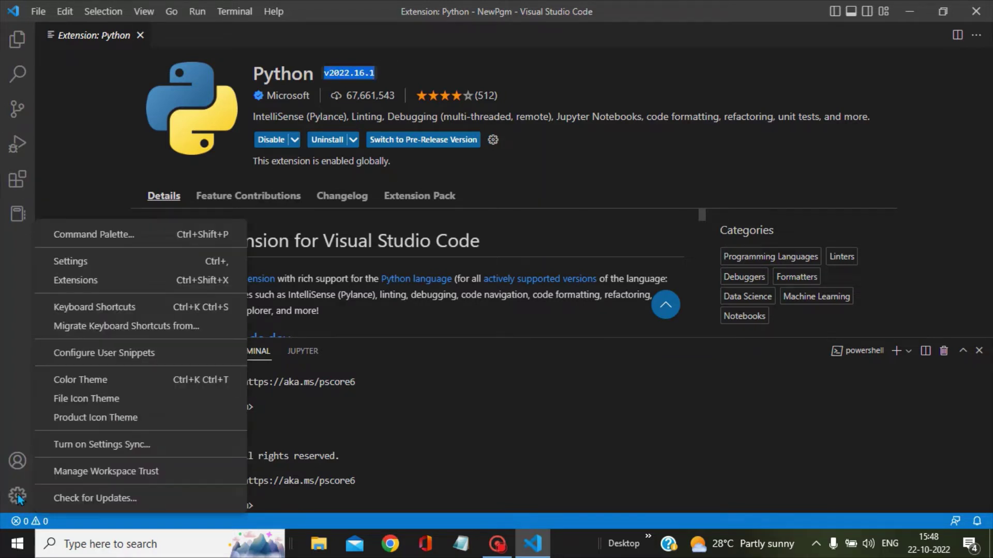
Step: Run Python: Select Interpreter from the Command Palette and pick recommended Python 3.10.4 64-bit
left_click(113, 236)
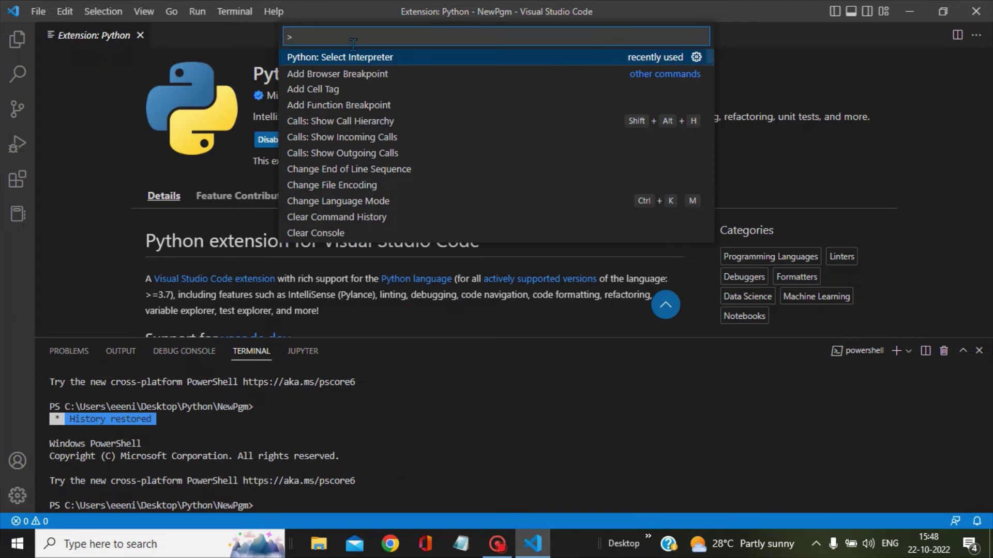
type("p")
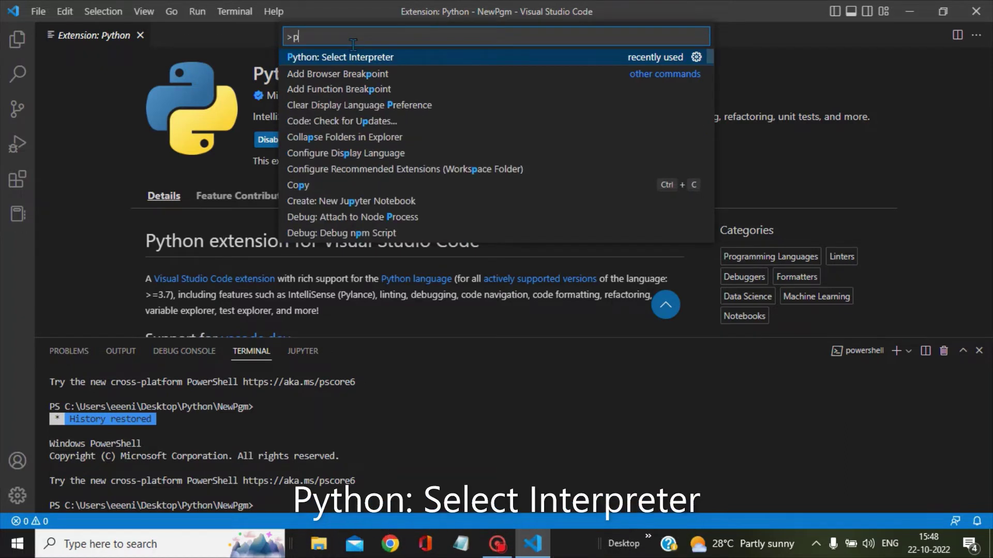
type("ython in")
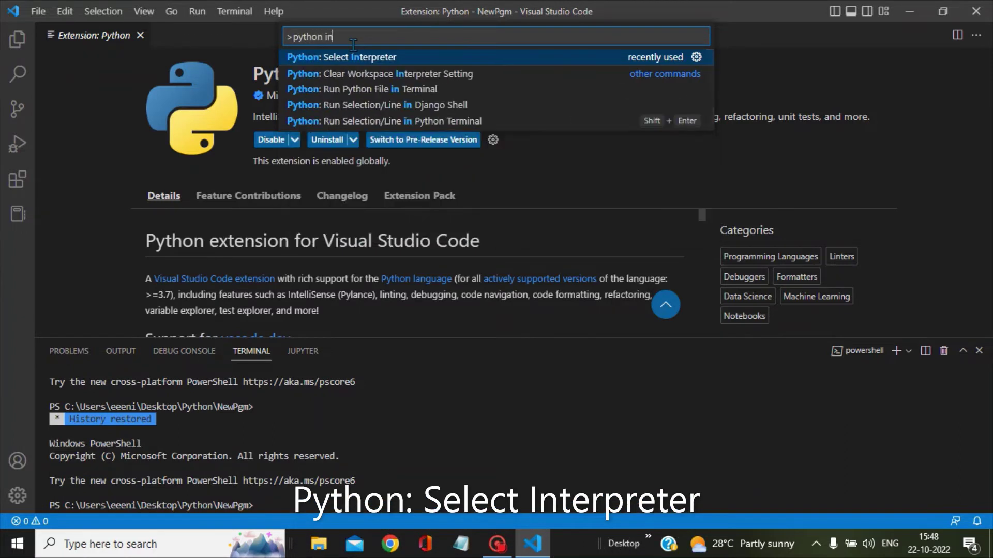
type("t")
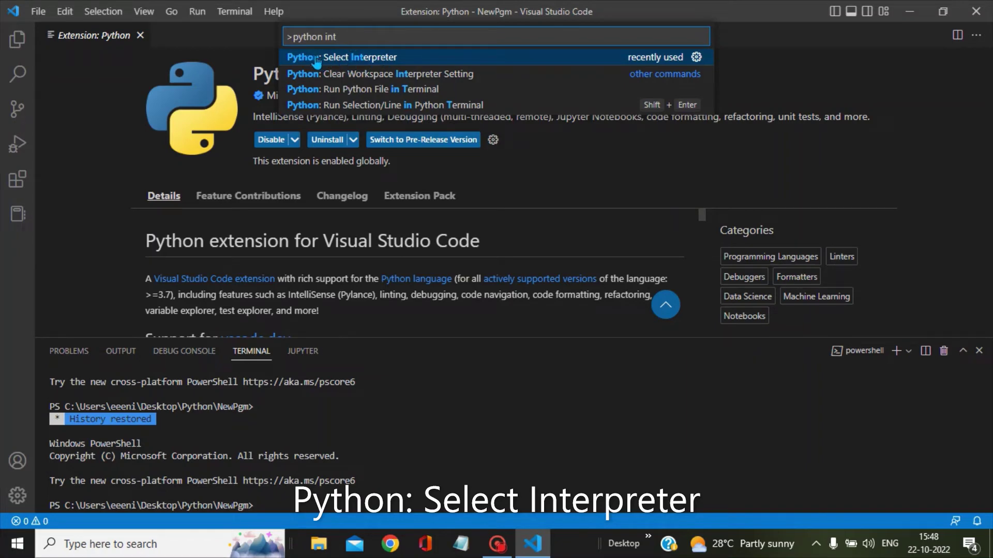
left_click(358, 59)
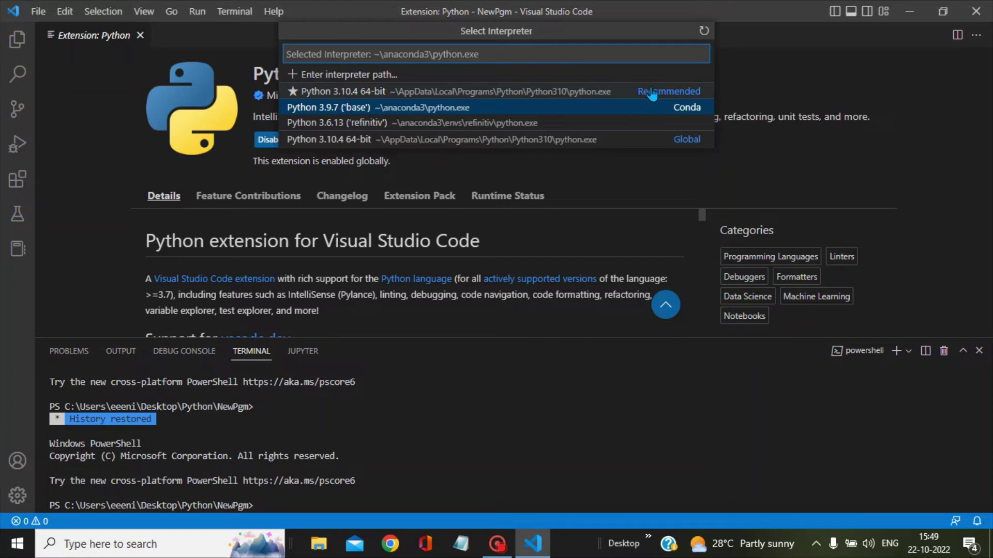
left_click(396, 91)
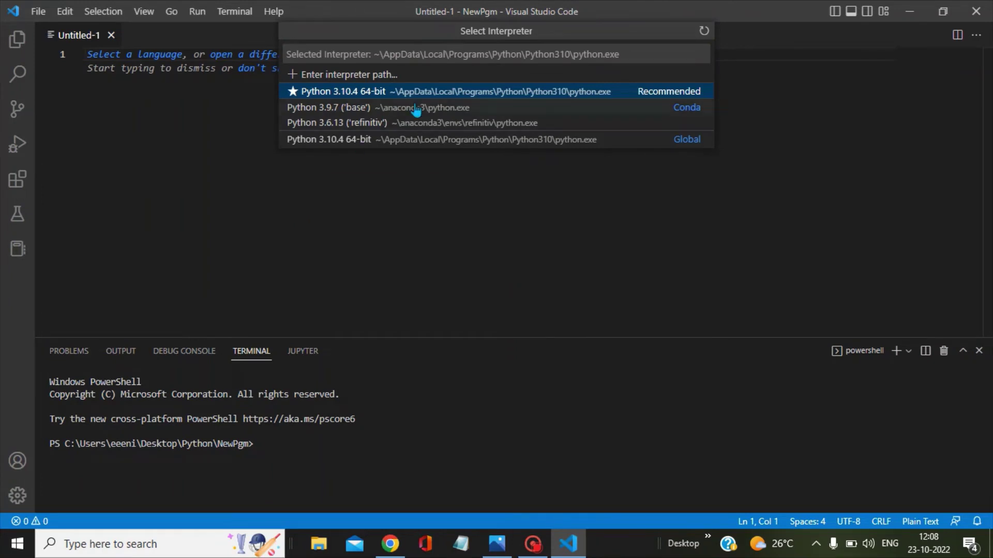
Step: Confirm Python 3.10.4, then create and open a new file test.py in NewPgm
left_click(440, 93)
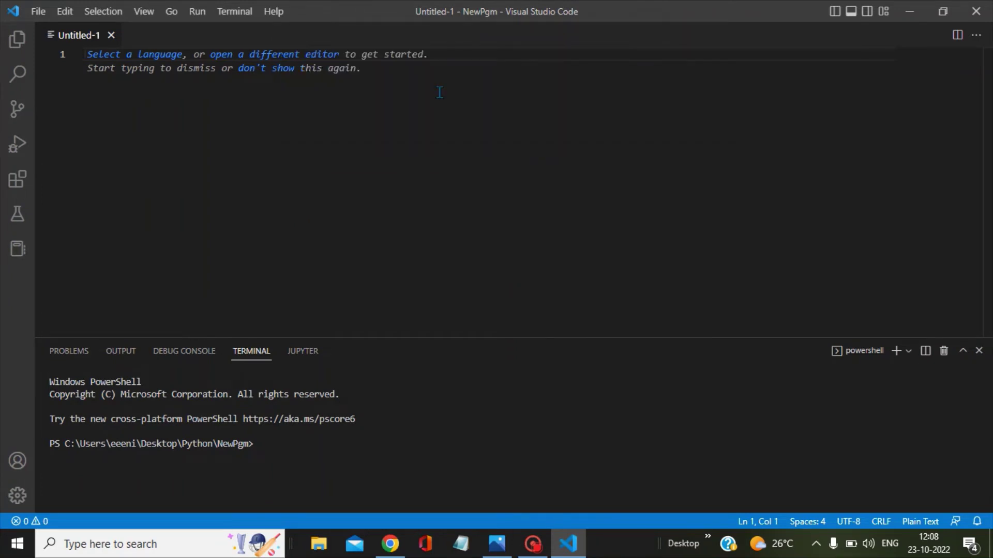
left_click(15, 45)
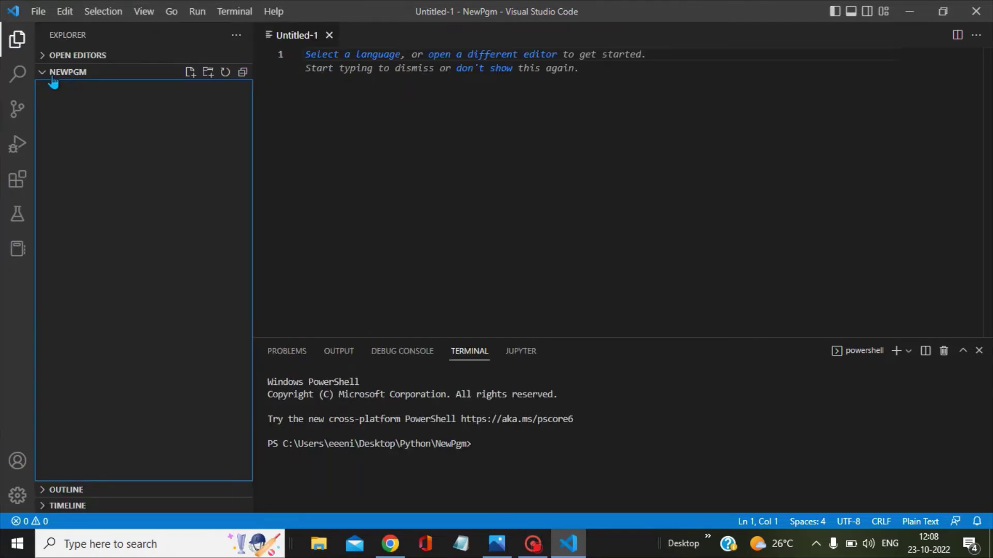
left_click(191, 81)
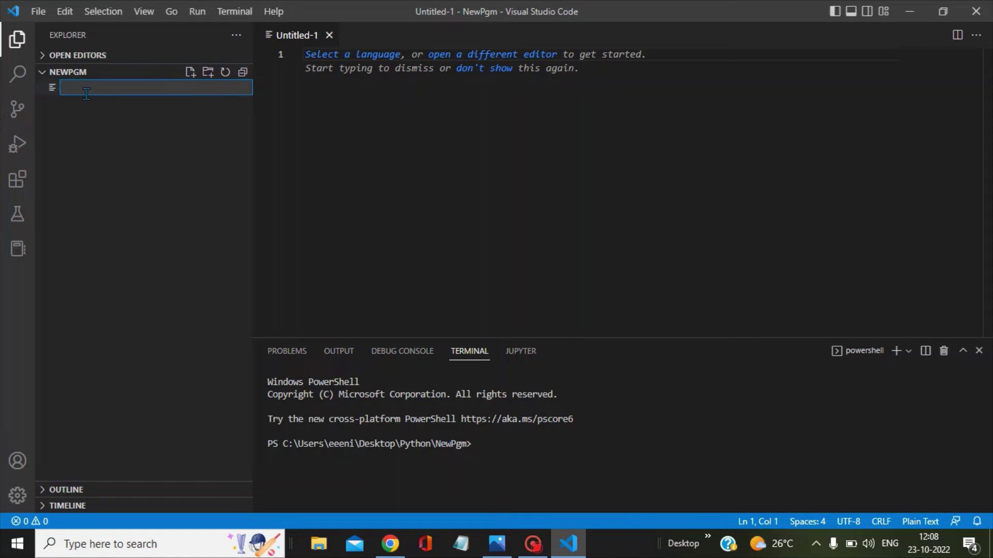
type("test")
type(".py")
key("Return")
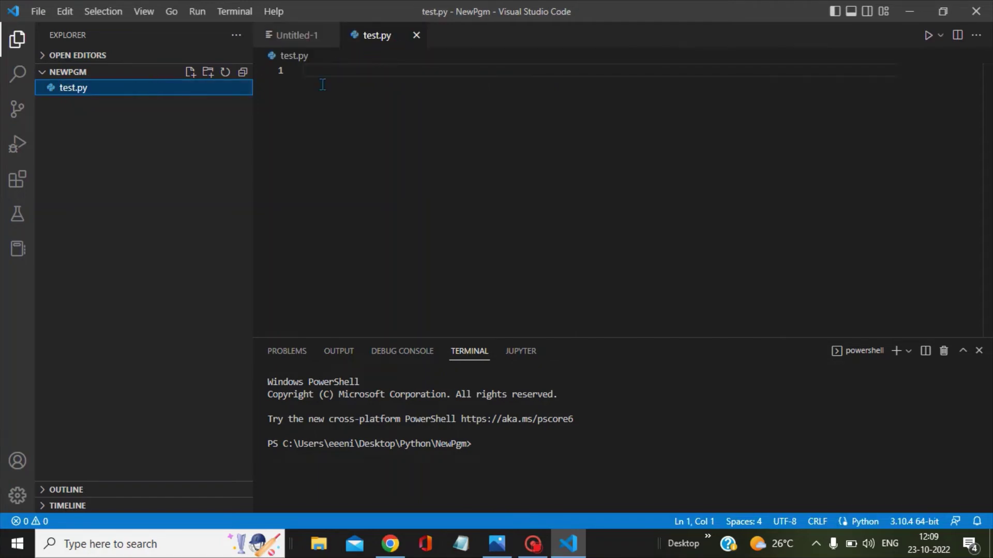
Step: Write print('Python World') into test.py and save it
left_click(324, 67)
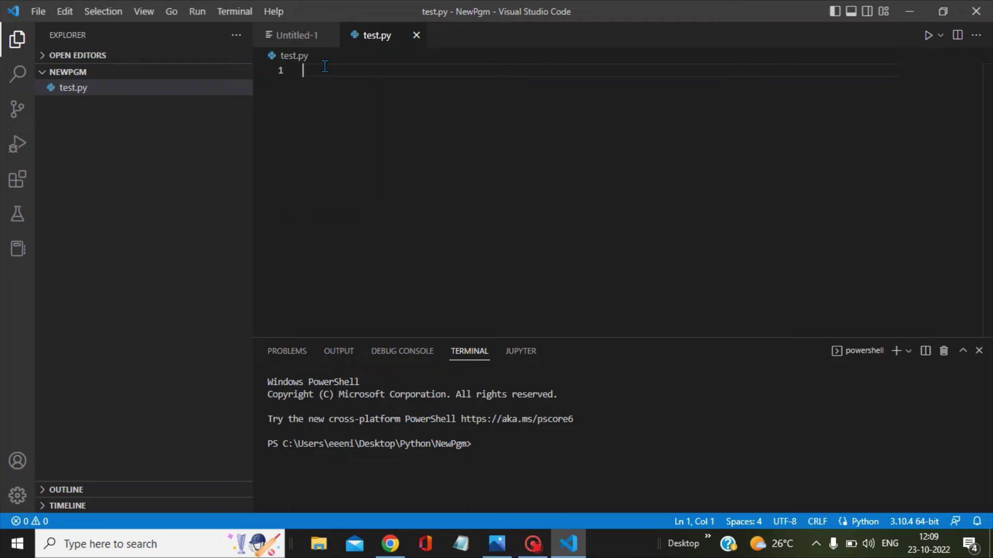
type("print")
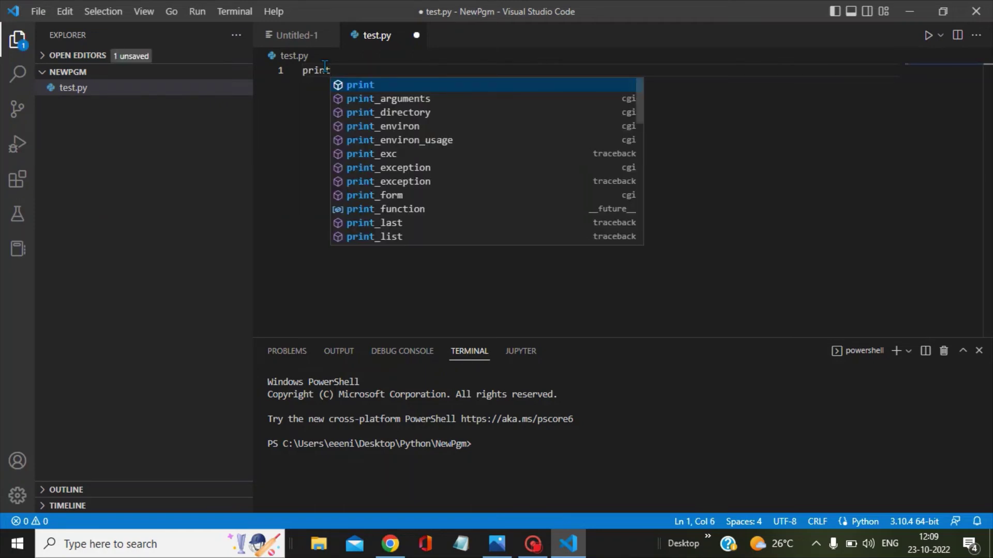
type("(")
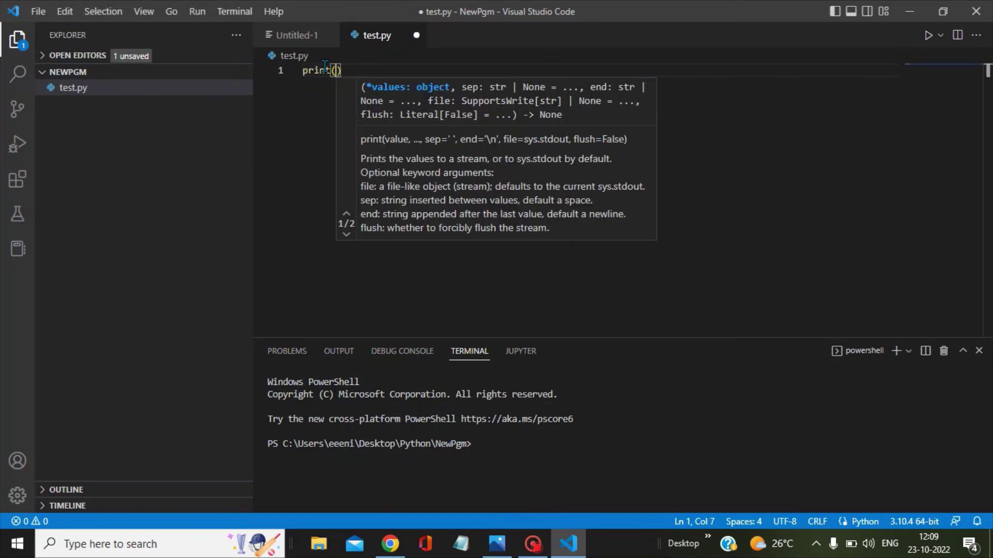
type("'")
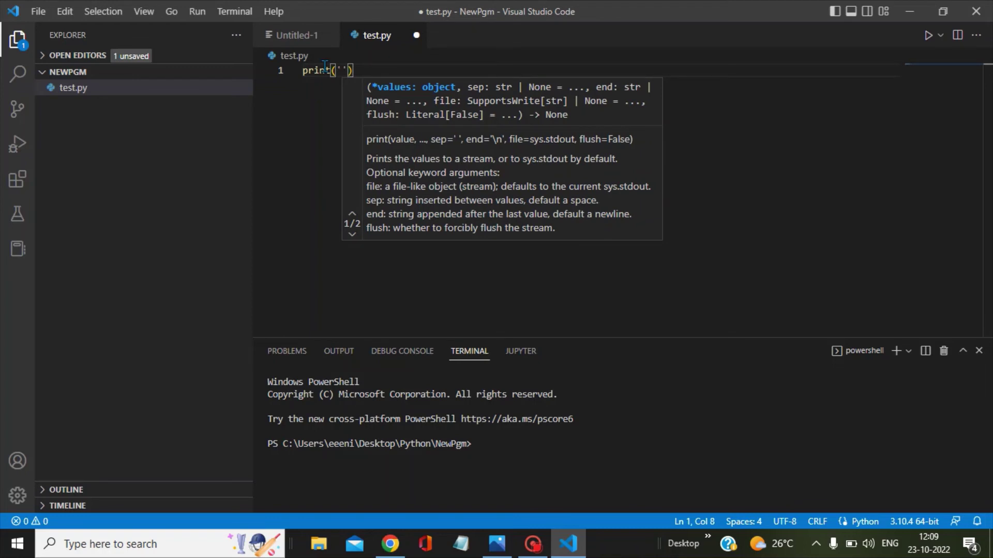
type("Pyth")
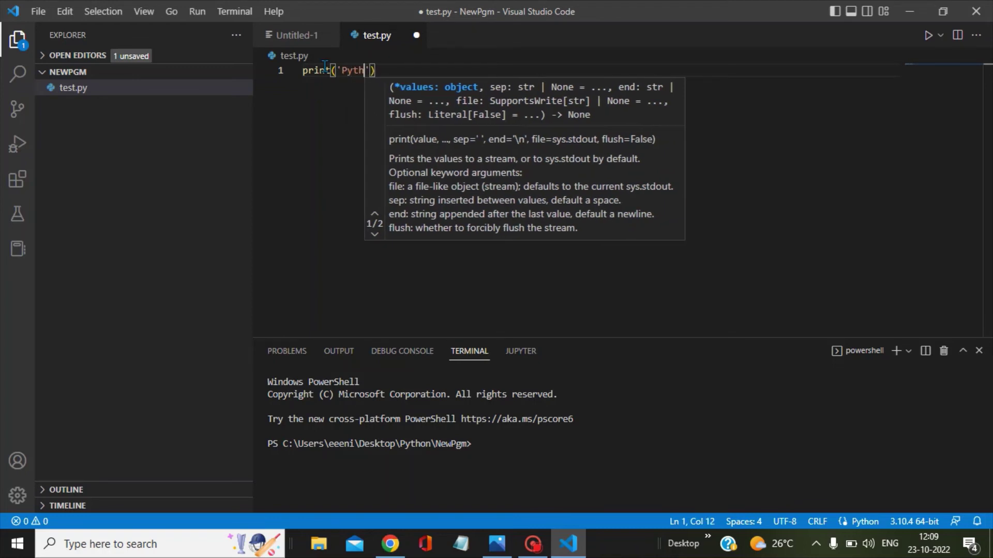
type("on Wor")
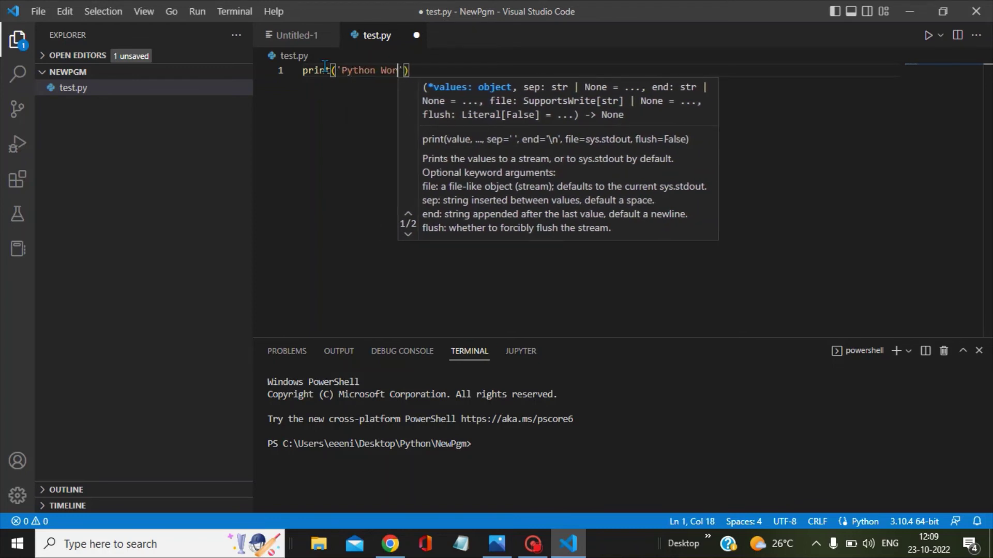
type("ld")
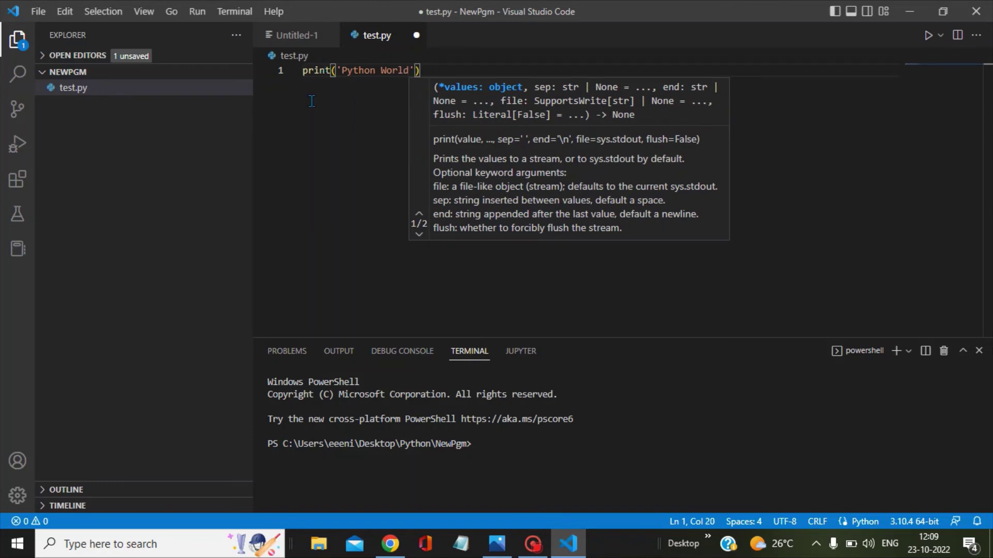
key("End")
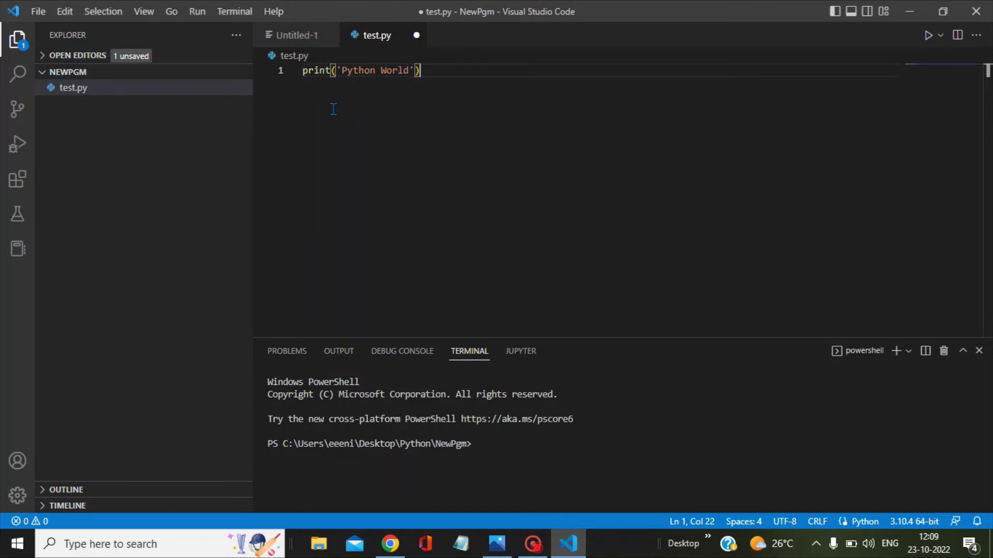
key("ctrl+s")
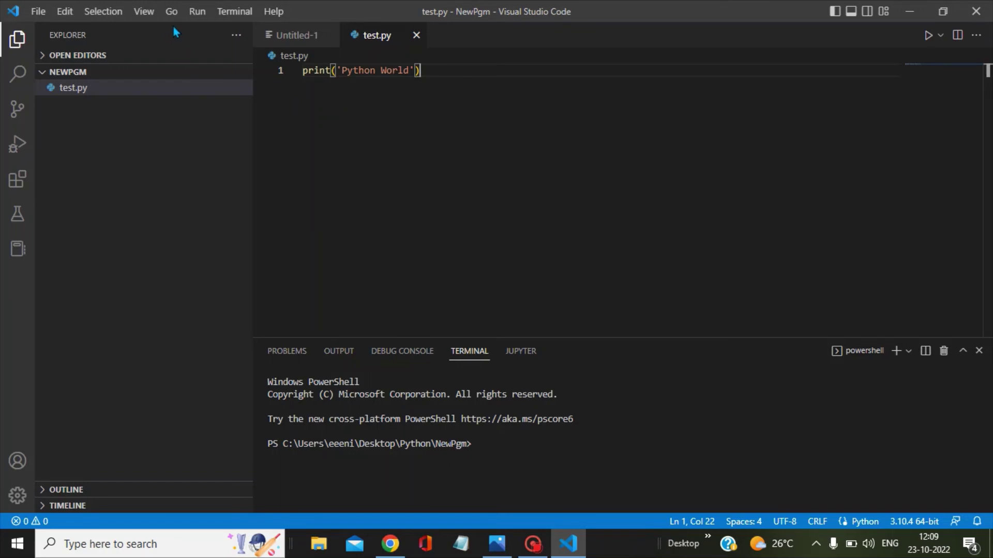
Step: Run test.py via Run Without Debugging and select the 'Python World' terminal output
left_click(195, 11)
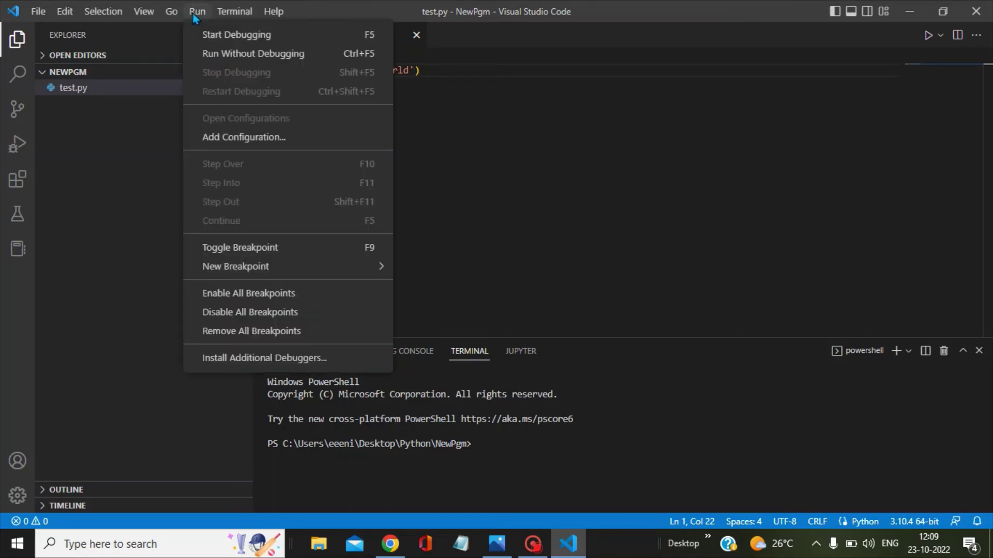
left_click(298, 55)
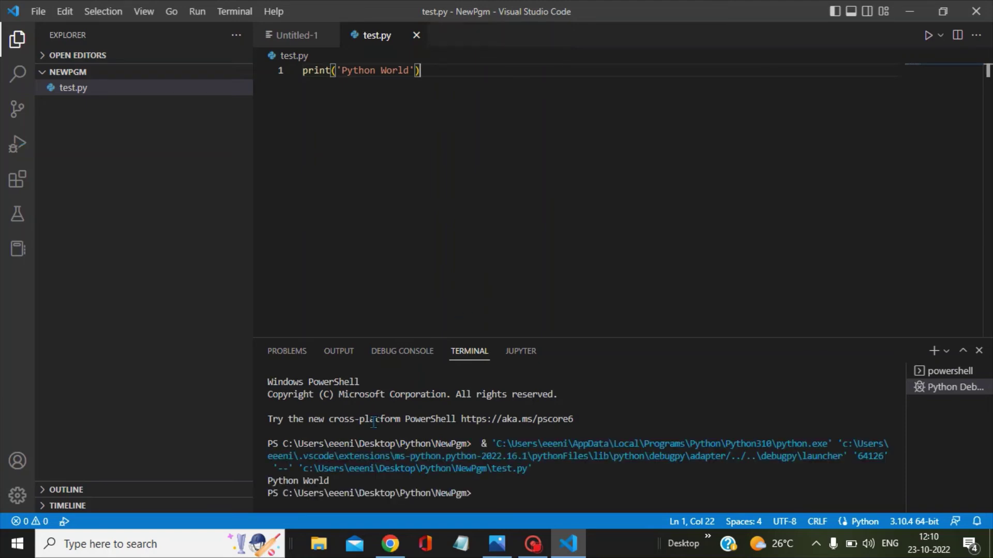
triple_click(305, 482)
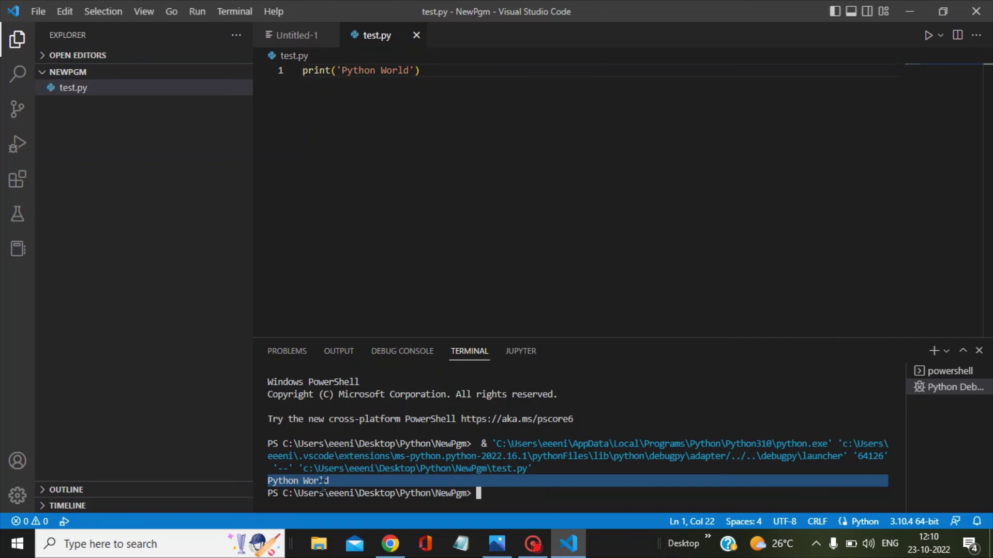
left_click(481, 493)
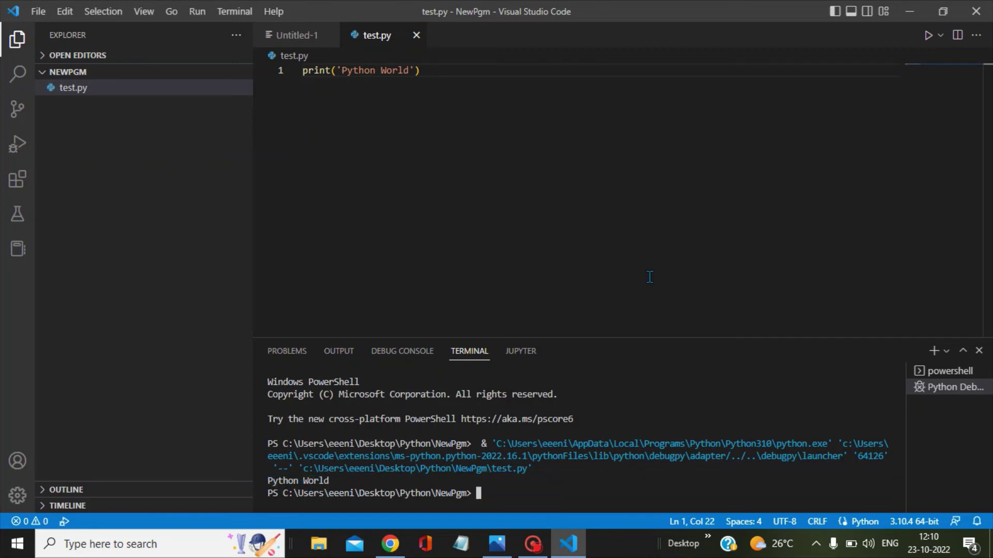
type("python")
type("te")
type("st.py")
Step: Run 'python test.py' in the terminal and select the second 'Python World' output
key("Return")
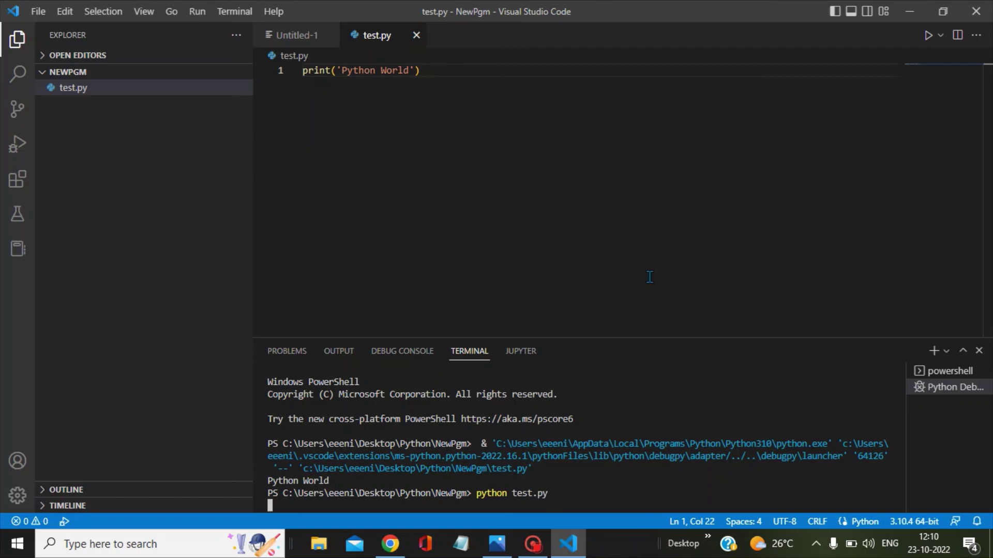
triple_click(289, 491)
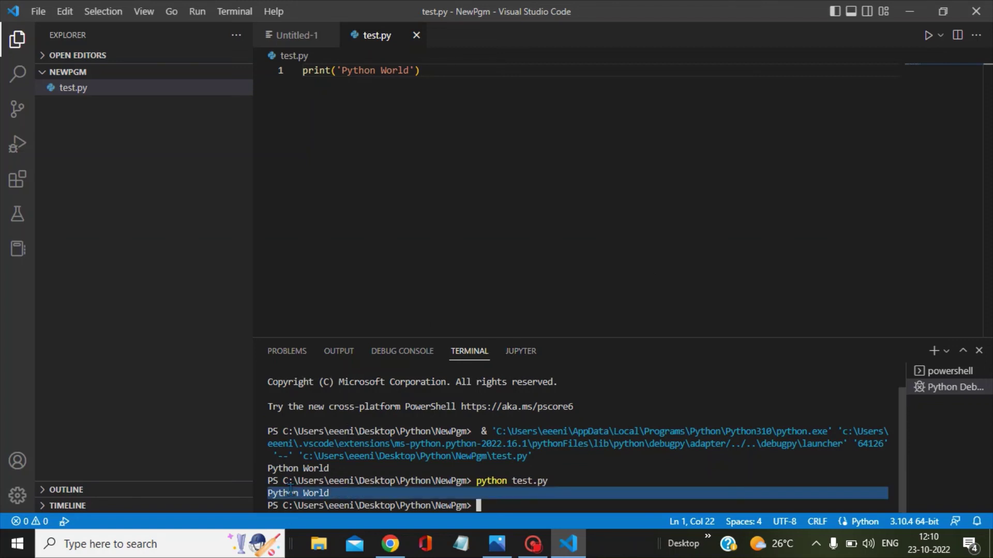